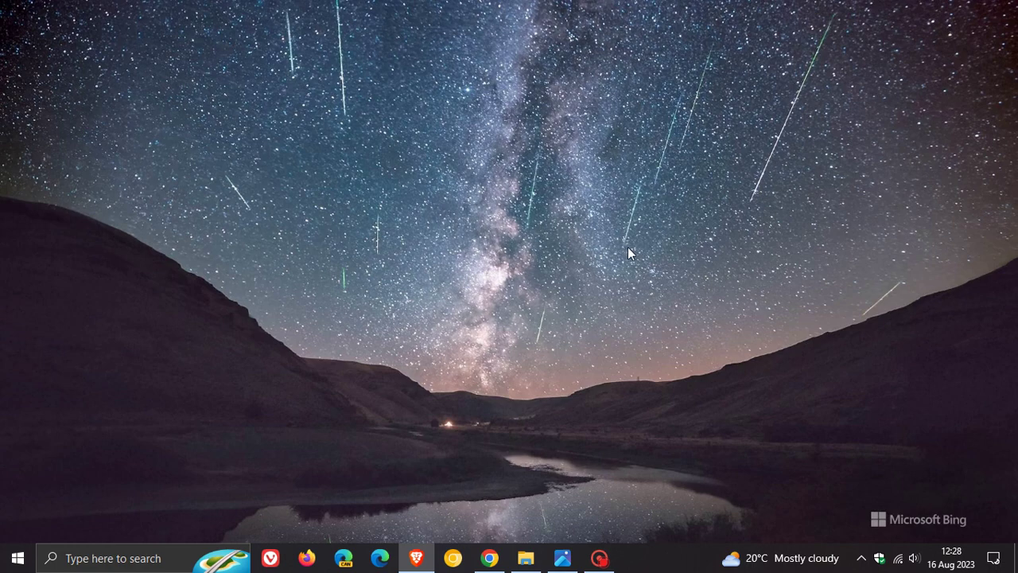
Step: Launch Microsoft Photos from the taskbar on its All Photos gallery of 464 photos
click(562, 558)
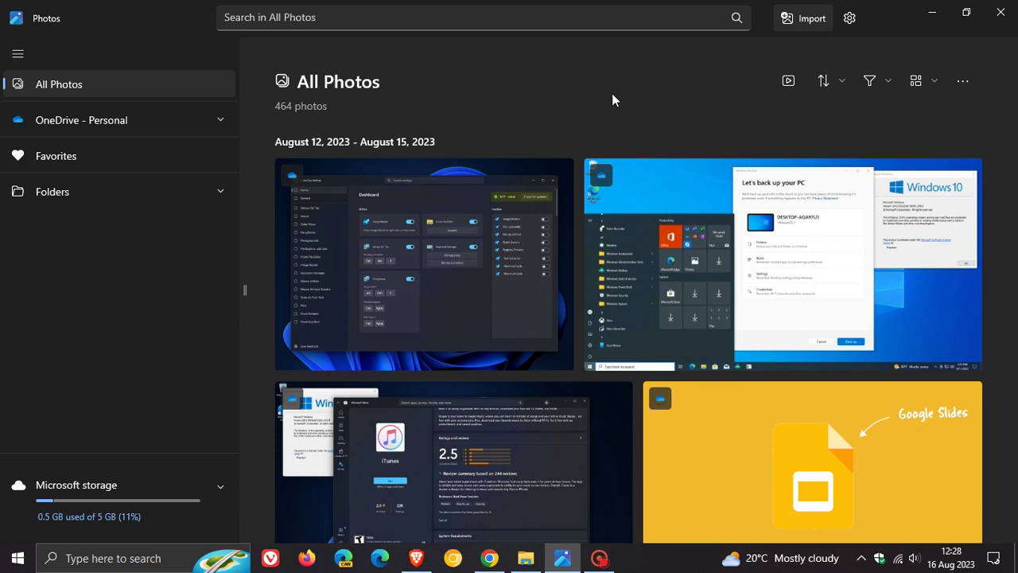
Step: Minimize Photos and bring Chrome forward on the store.rg-adguard.net link generator
click(932, 12)
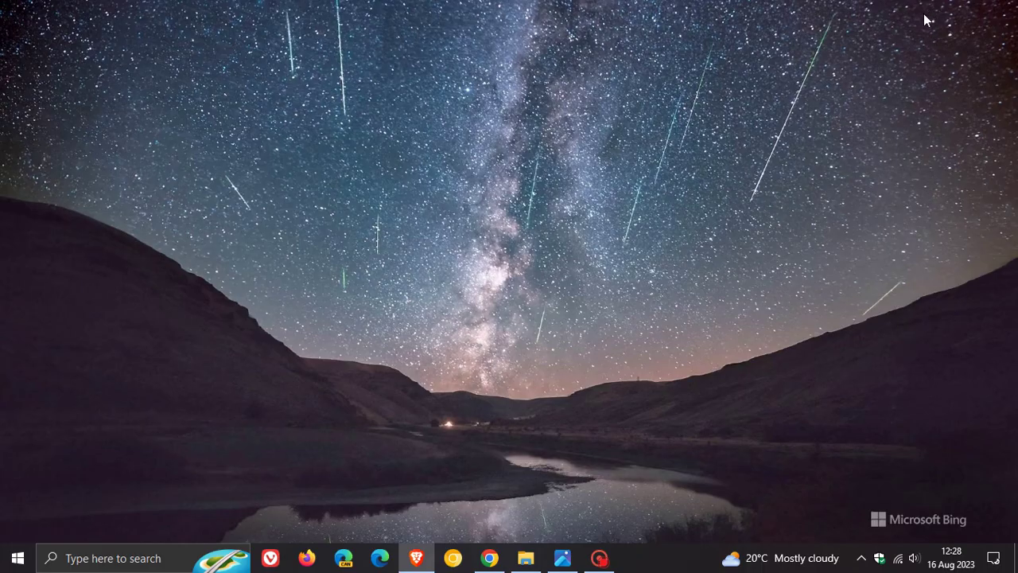
click(489, 557)
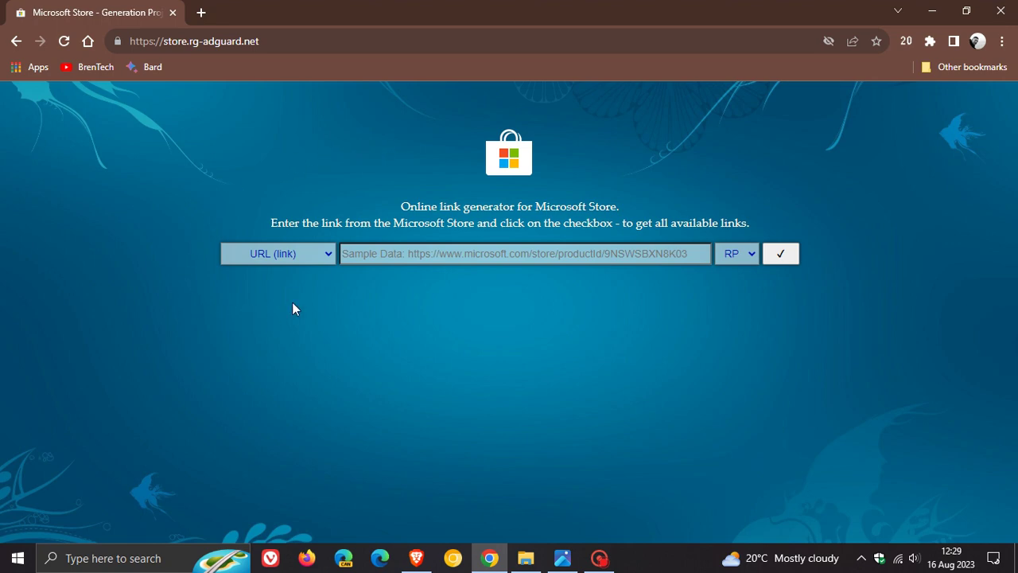
Step: Paste the Store link for product 9WZDNCRFJBH4, pick the Fast channel, and generate download links
click(300, 255)
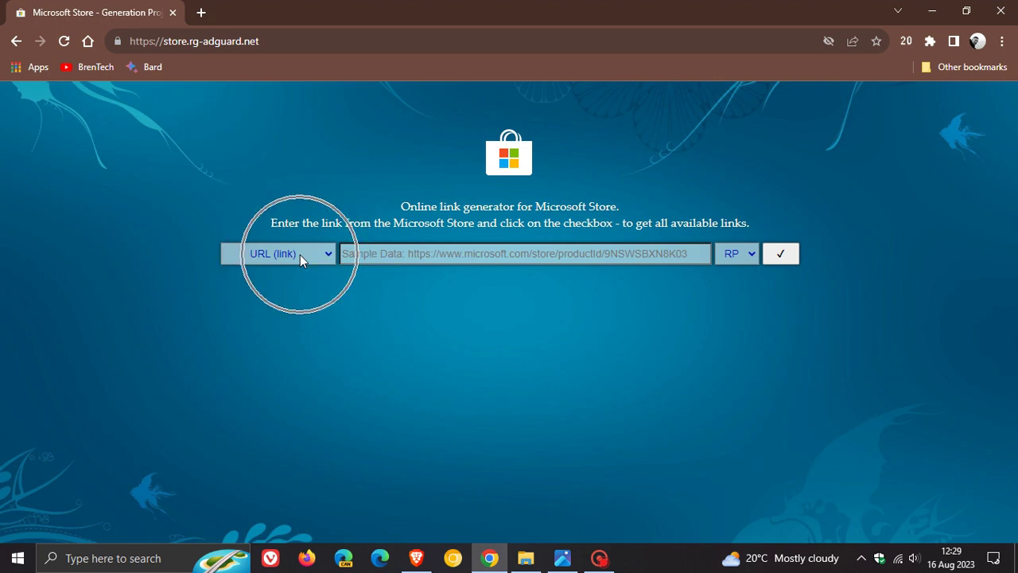
click(443, 252)
right_click(443, 253)
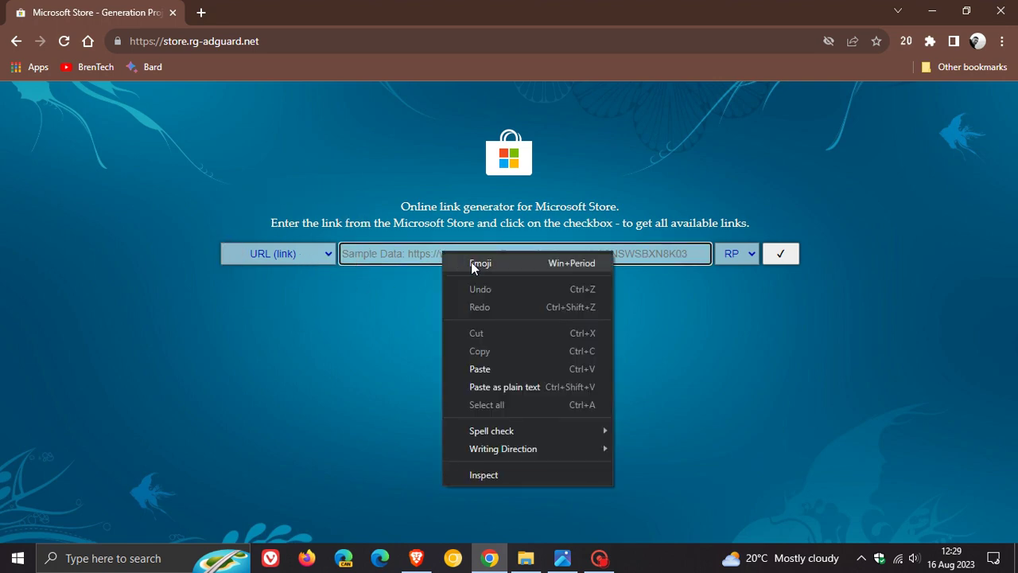
click(480, 369)
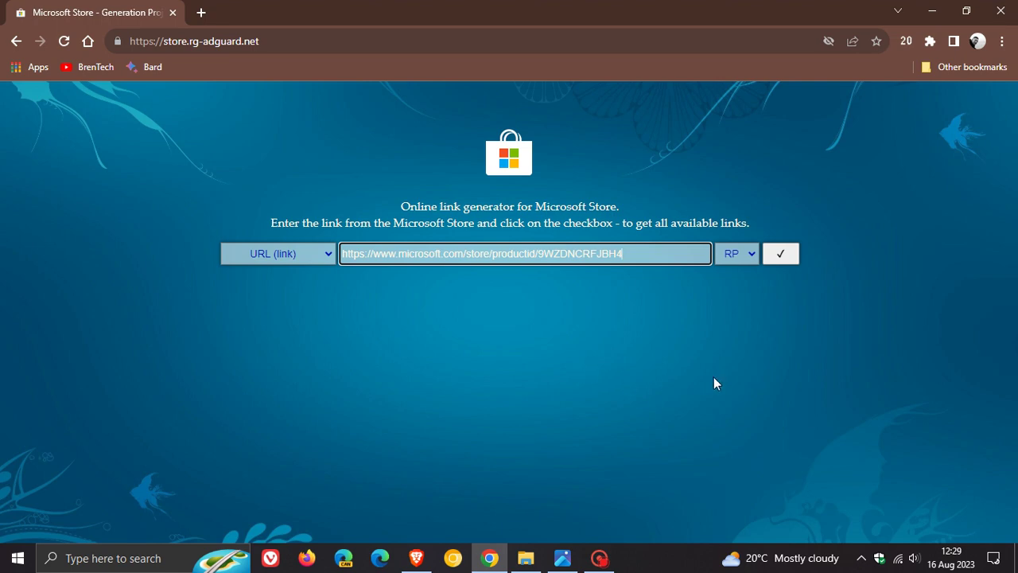
click(743, 257)
click(737, 272)
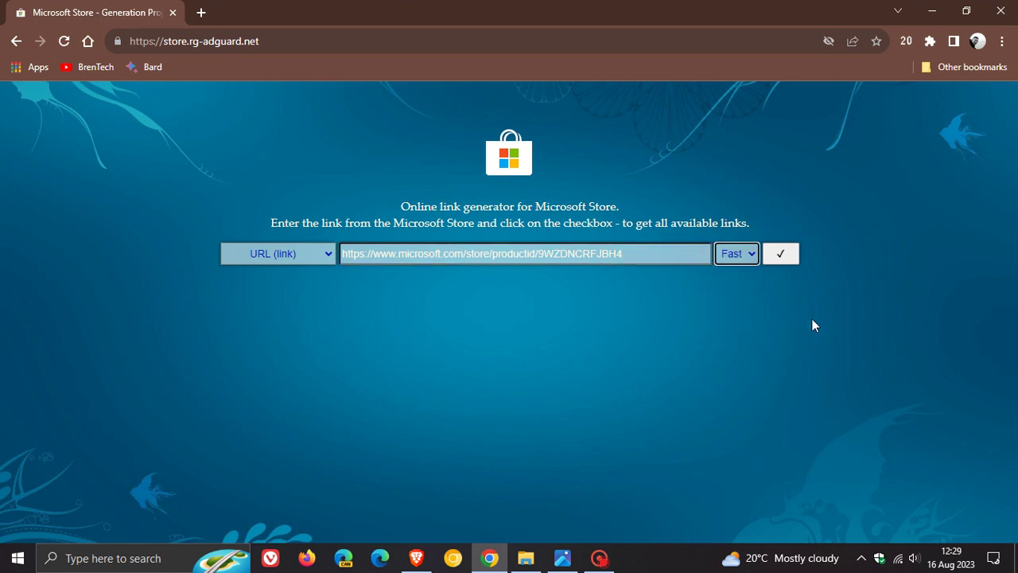
click(783, 256)
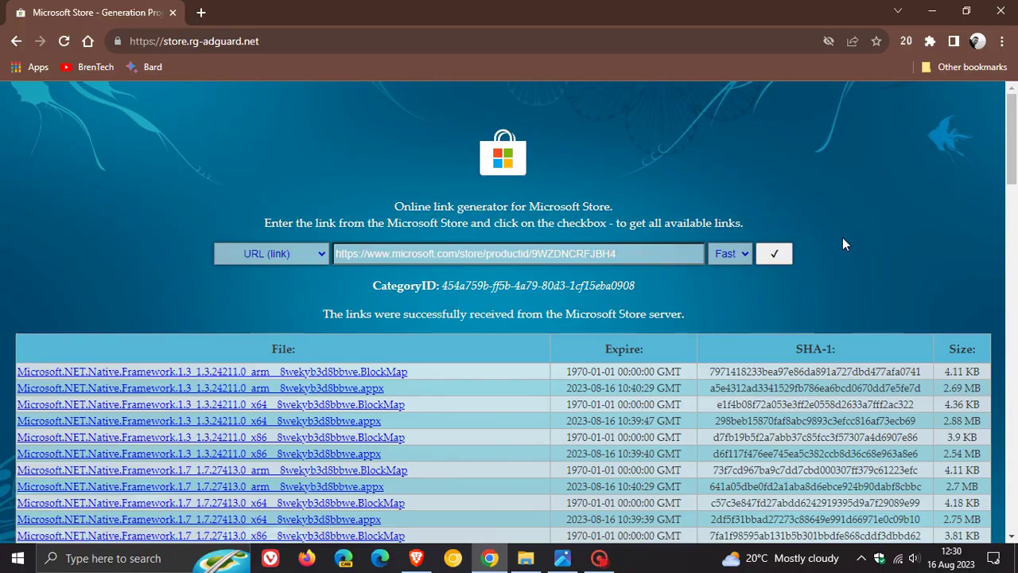
Step: Scroll to the Microsoft.Windows.Photos_2023.11080.4003.0 .msixbundle link and open its link options
scroll(843, 238, down, 3)
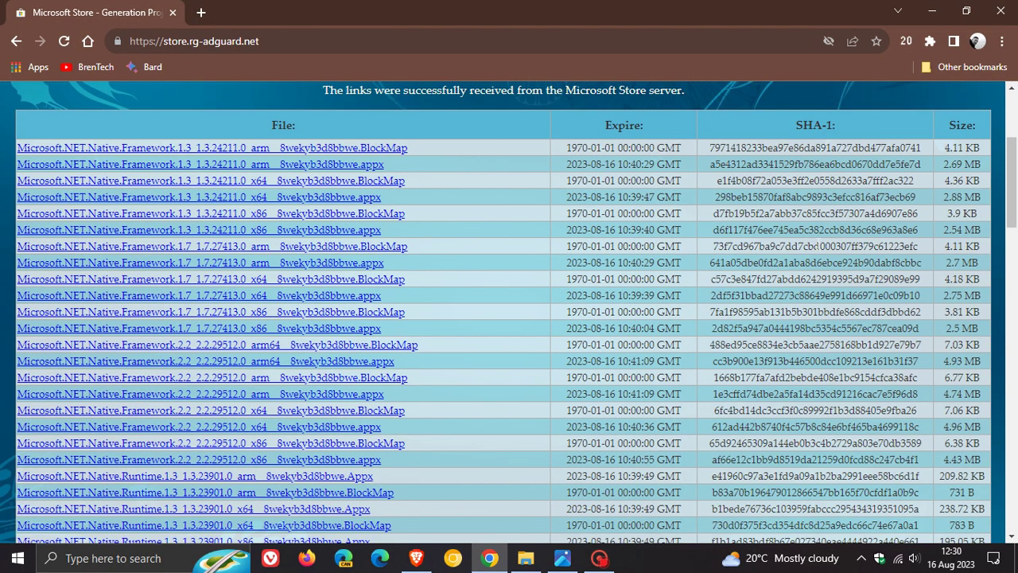
scroll(842, 239, down, 8)
scroll(786, 273, down, 14)
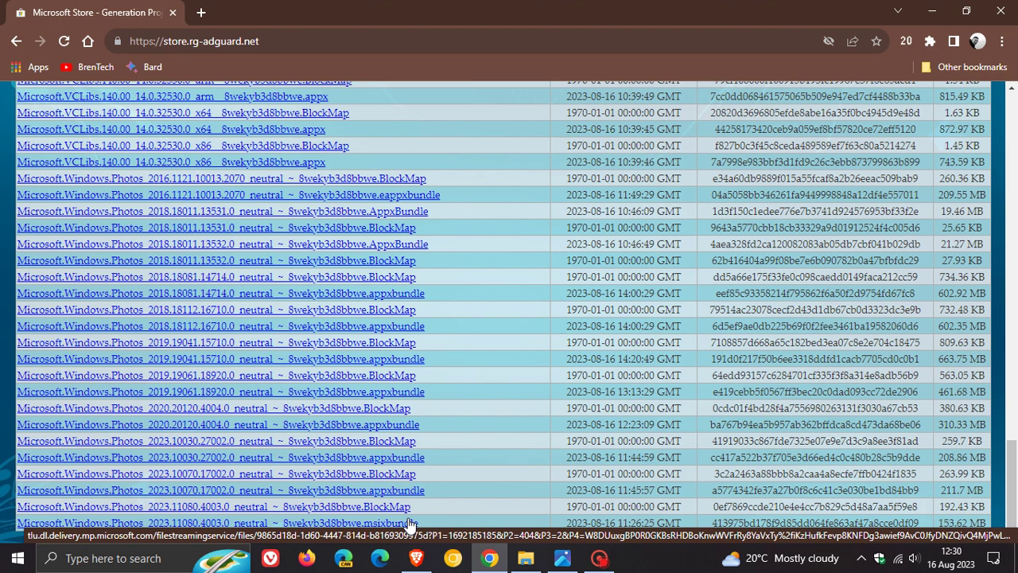
right_click(403, 525)
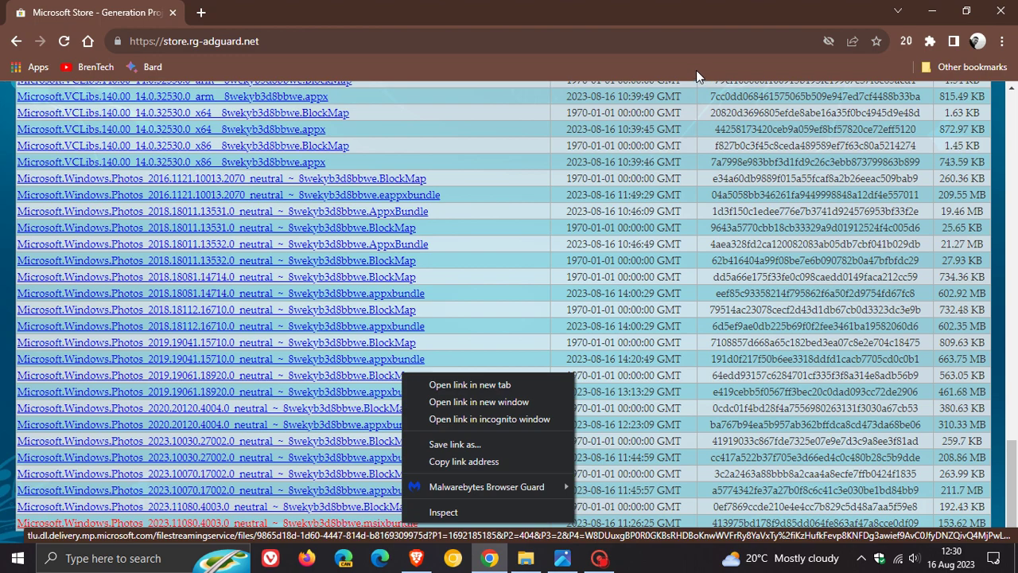
Step: Open Downloads in File Explorer and start renaming the 153 MB package, keeping its name
click(932, 11)
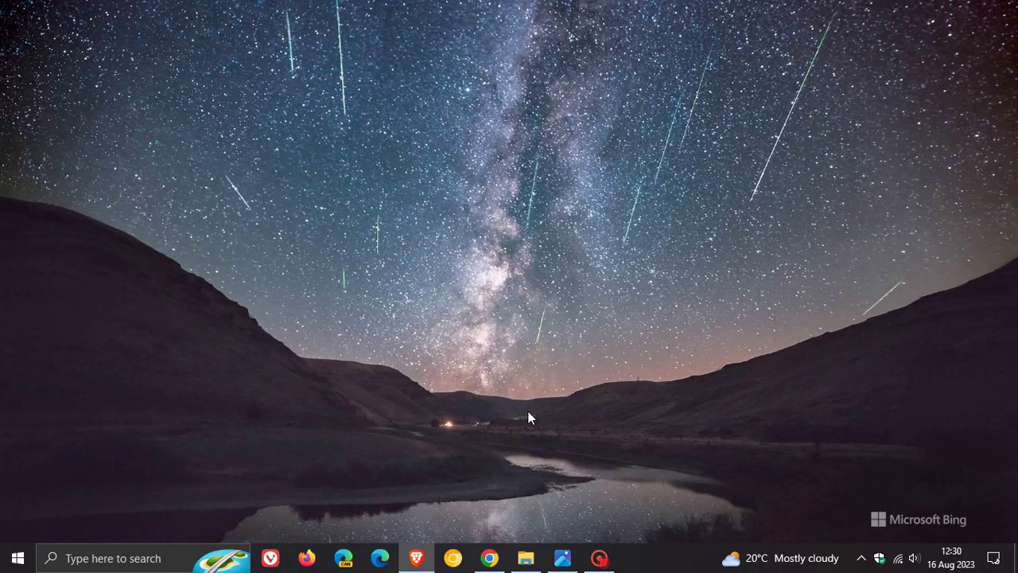
click(526, 558)
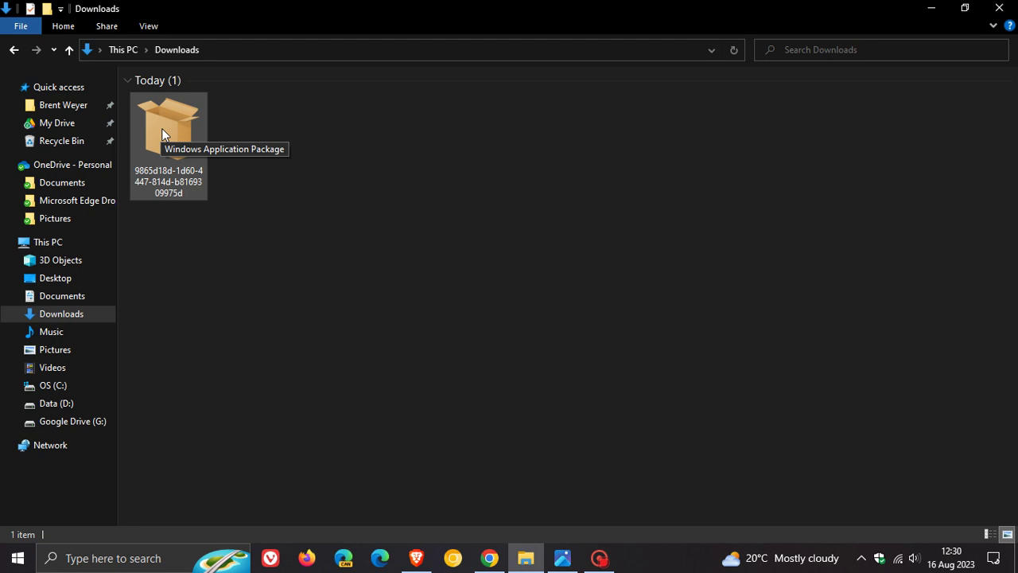
right_click(177, 175)
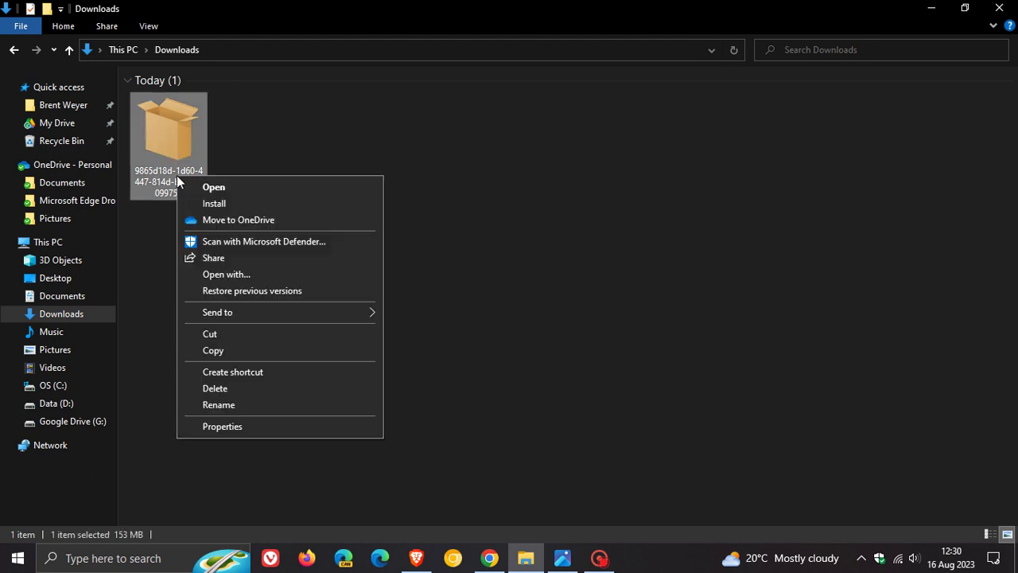
click(270, 406)
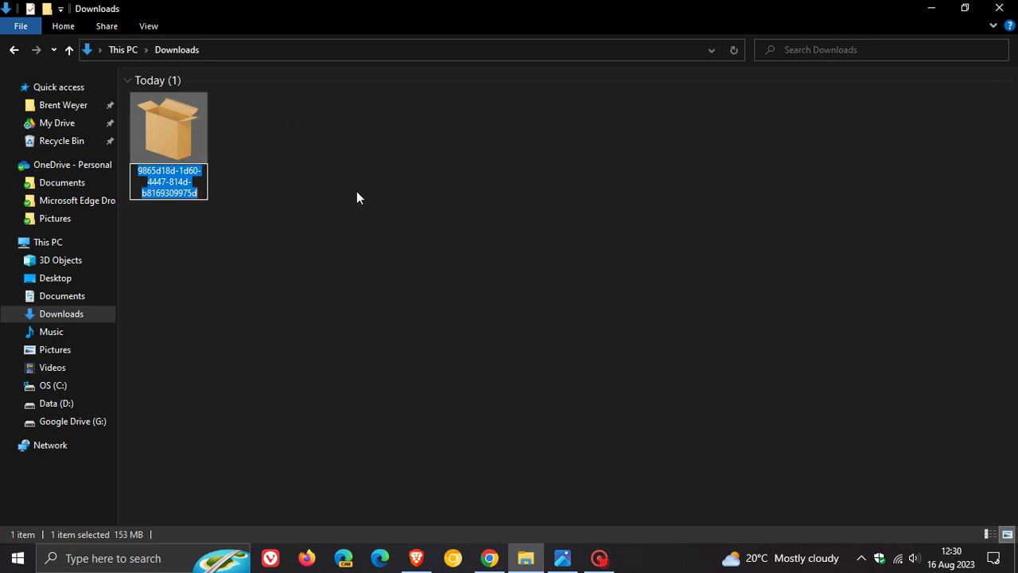
click(354, 213)
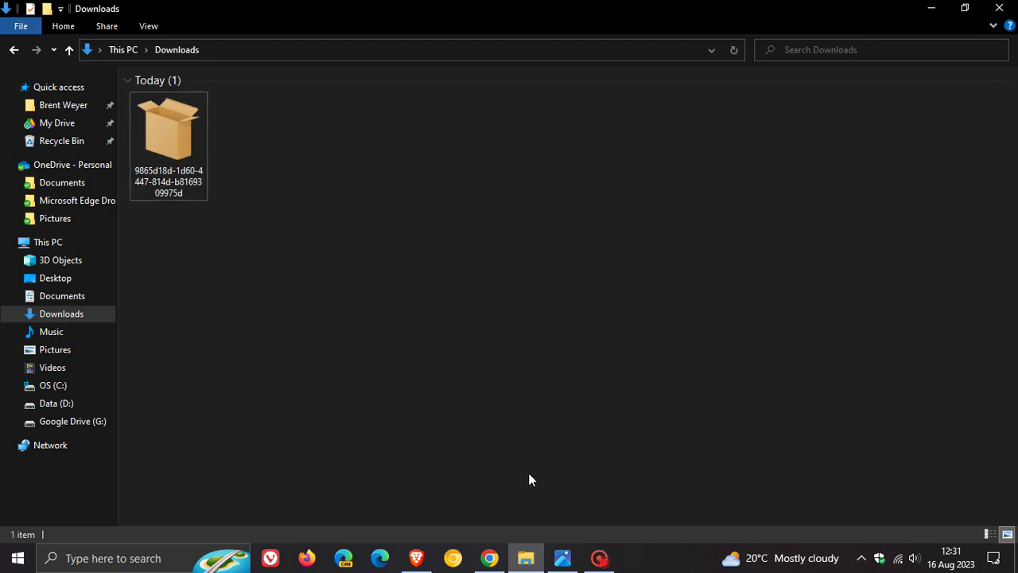
click(489, 557)
scroll(549, 235, up, 6)
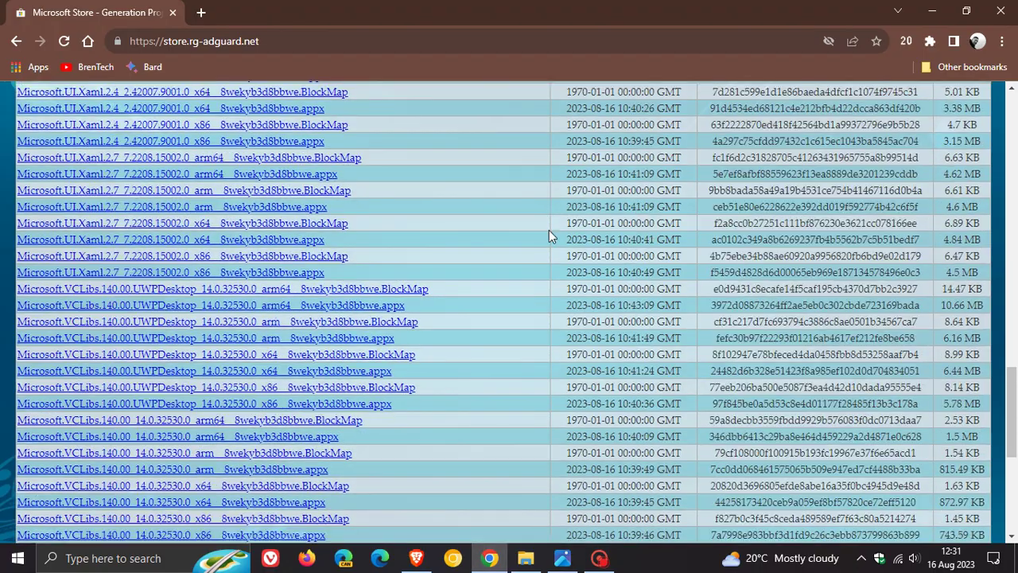
scroll(549, 232, up, 12)
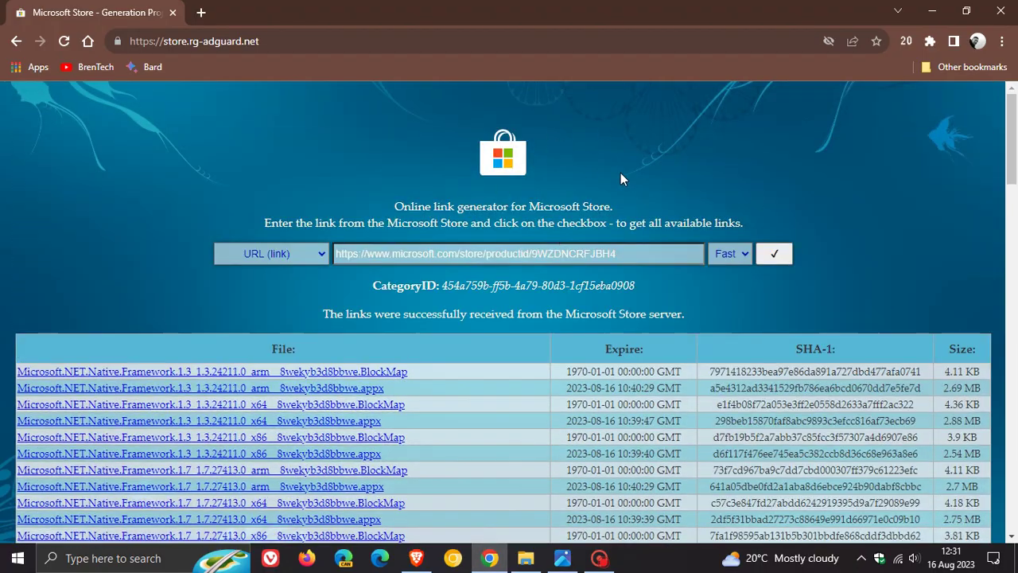
click(931, 11)
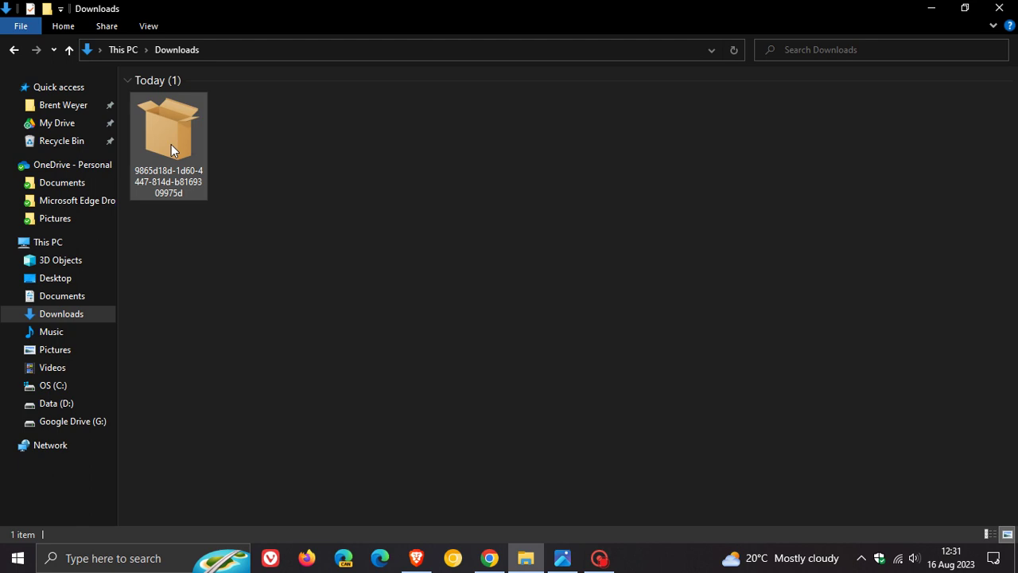
right_click(179, 113)
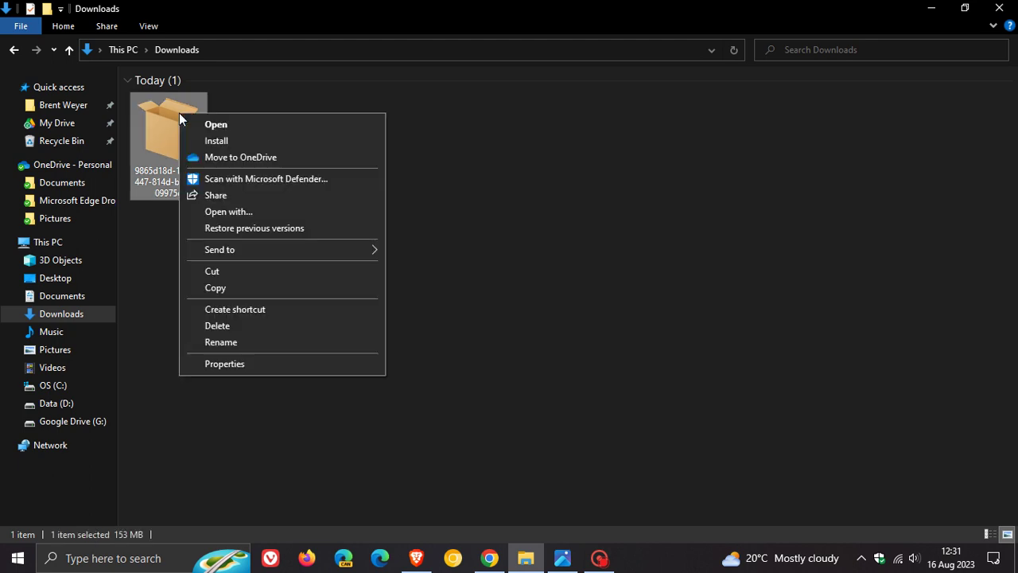
click(592, 304)
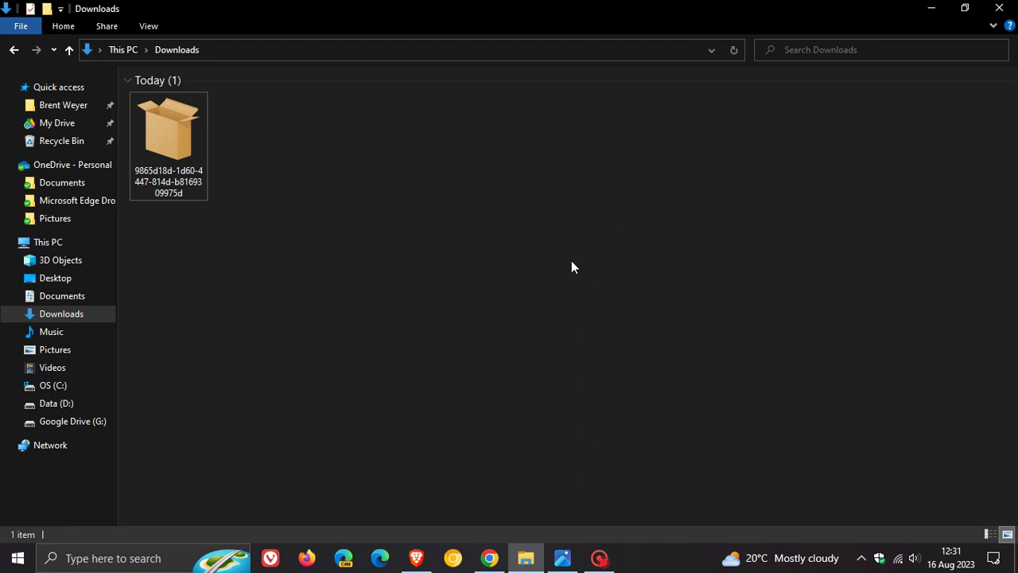
Step: Minimize the Downloads window and relaunch Photos on its 464-photo All Photos gallery
click(932, 10)
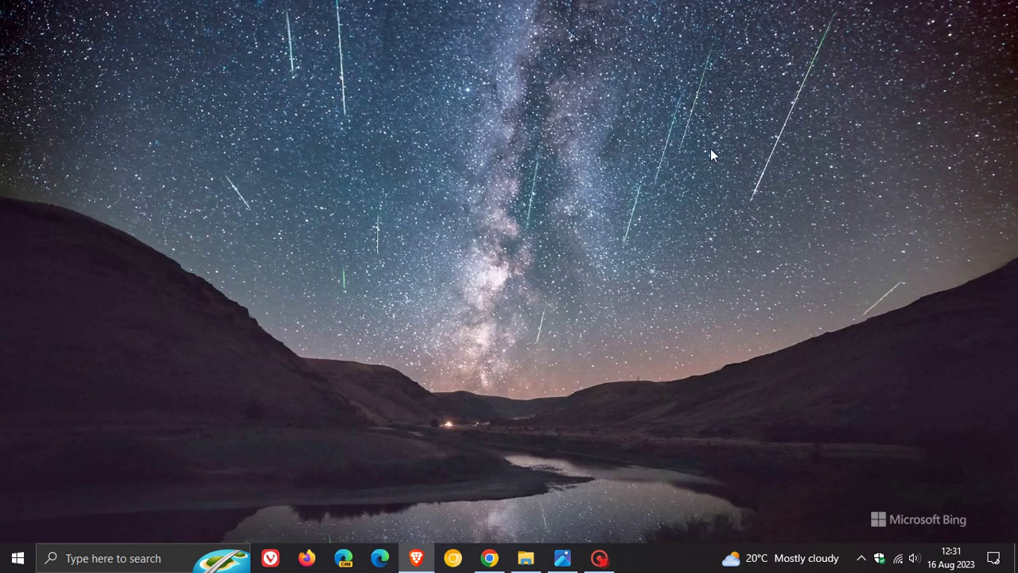
click(562, 559)
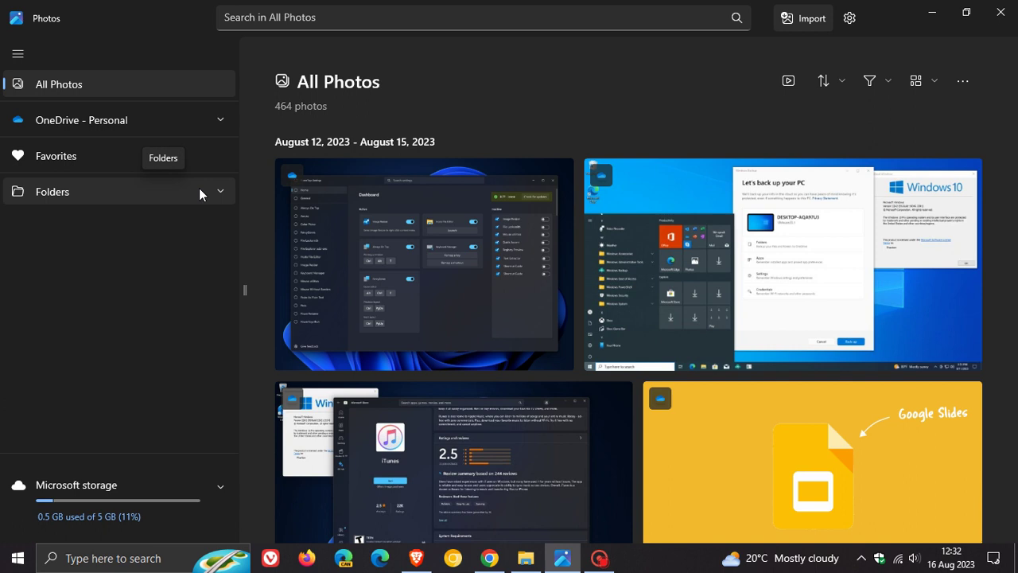
Step: Expand Folders and OneDrive - Personal, view Memories, then go back to All Photos
click(219, 192)
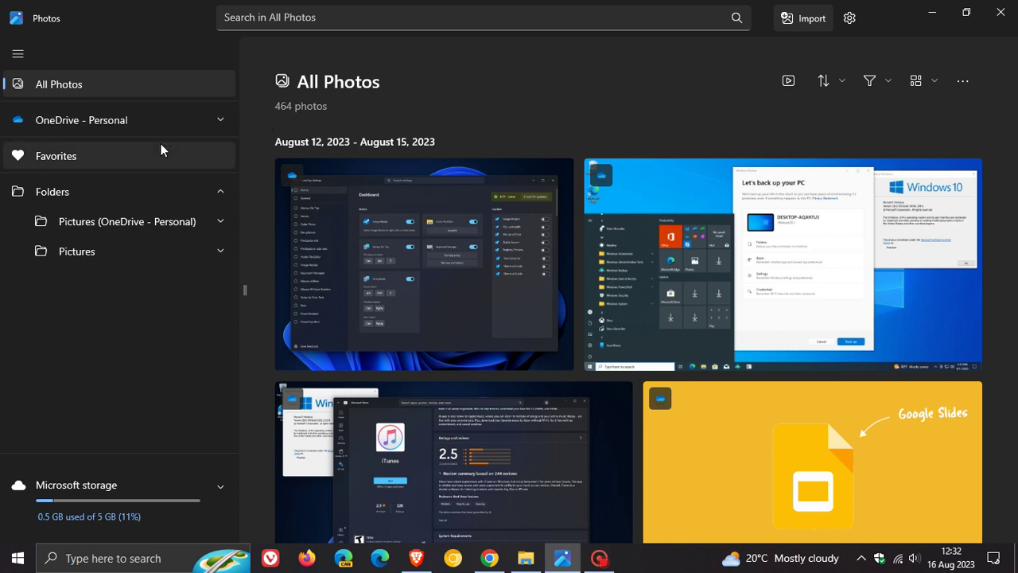
click(223, 120)
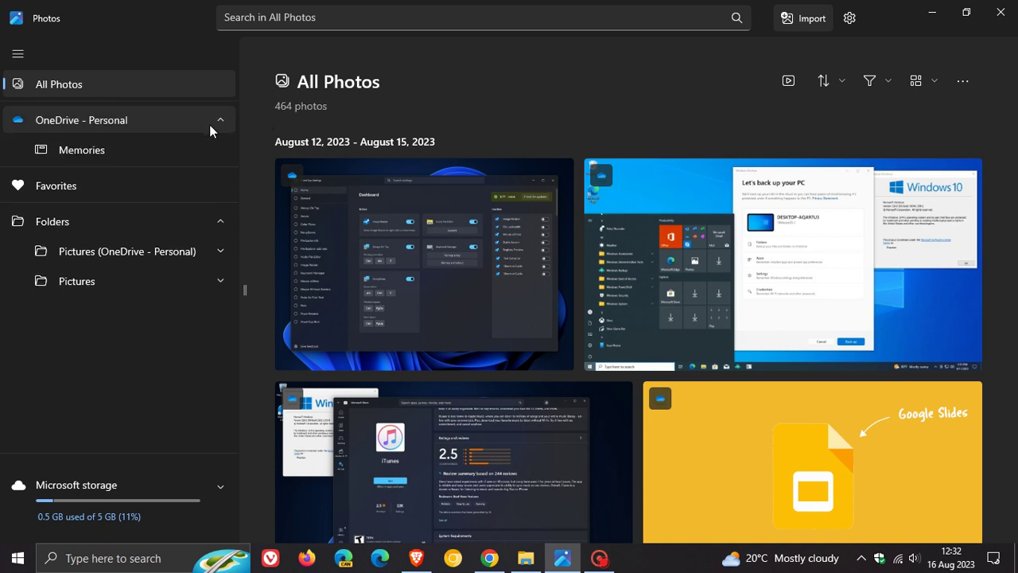
click(132, 148)
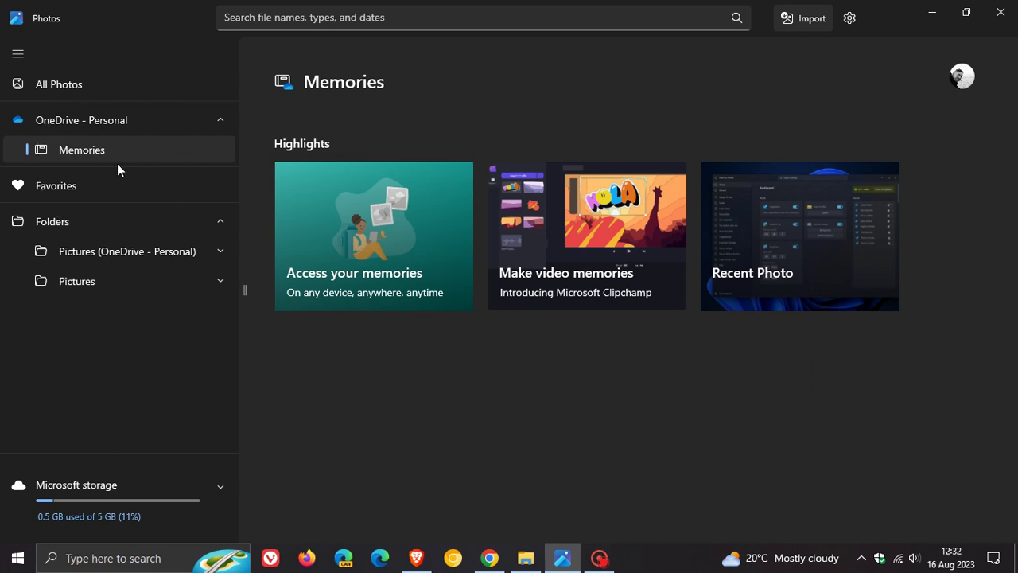
click(142, 87)
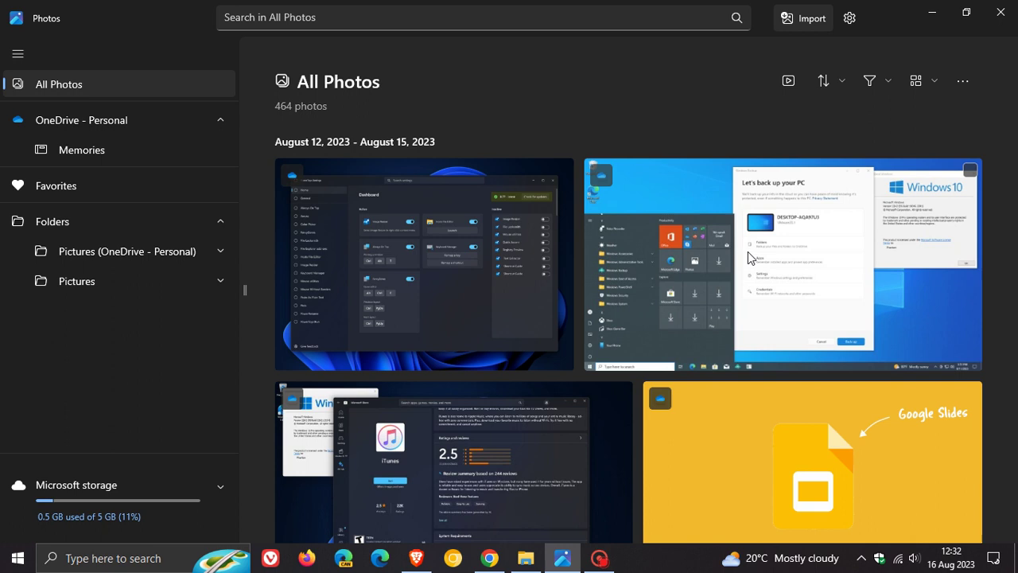
click(747, 261)
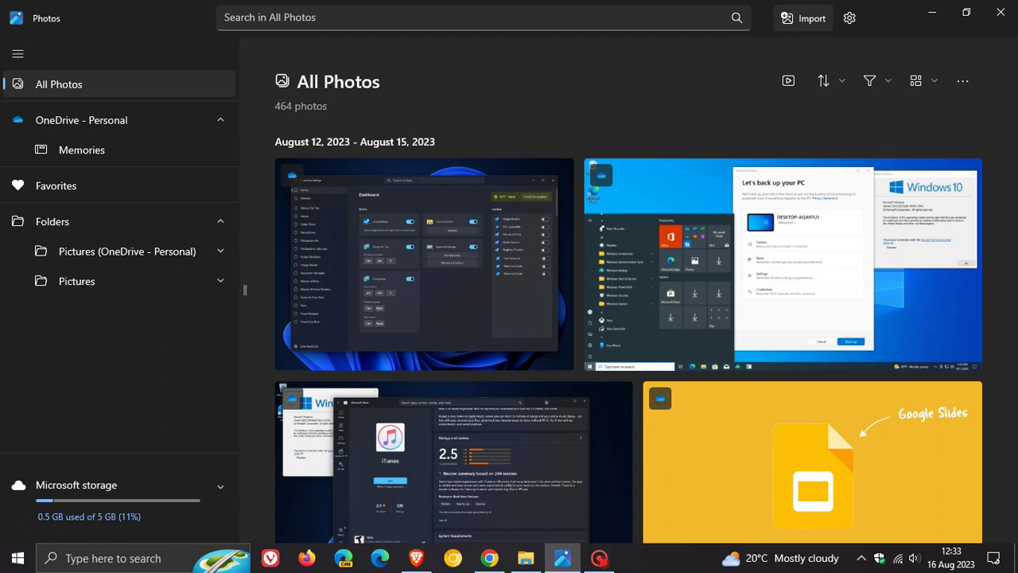
click(11, 566)
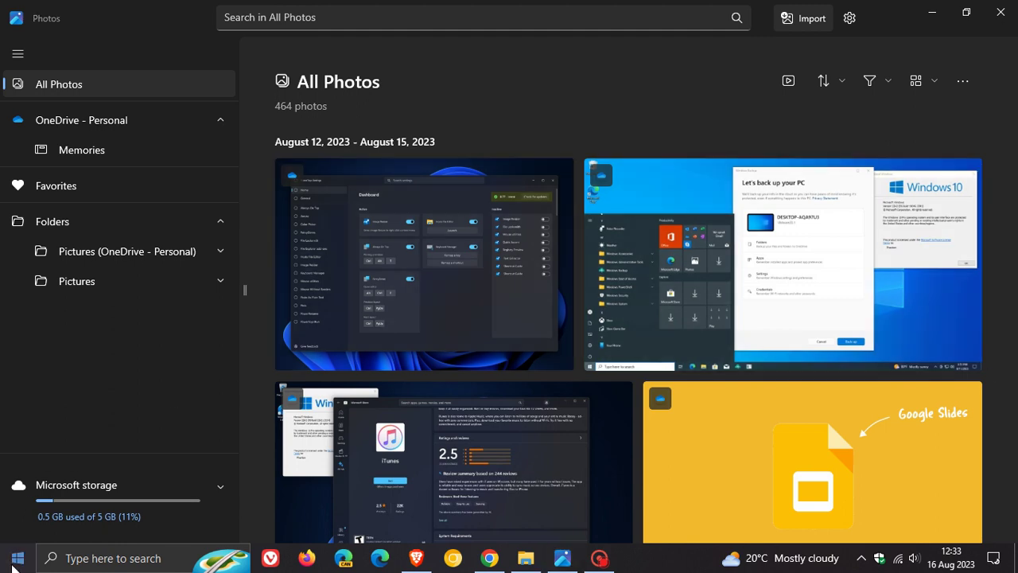
scroll(152, 257, down, 10)
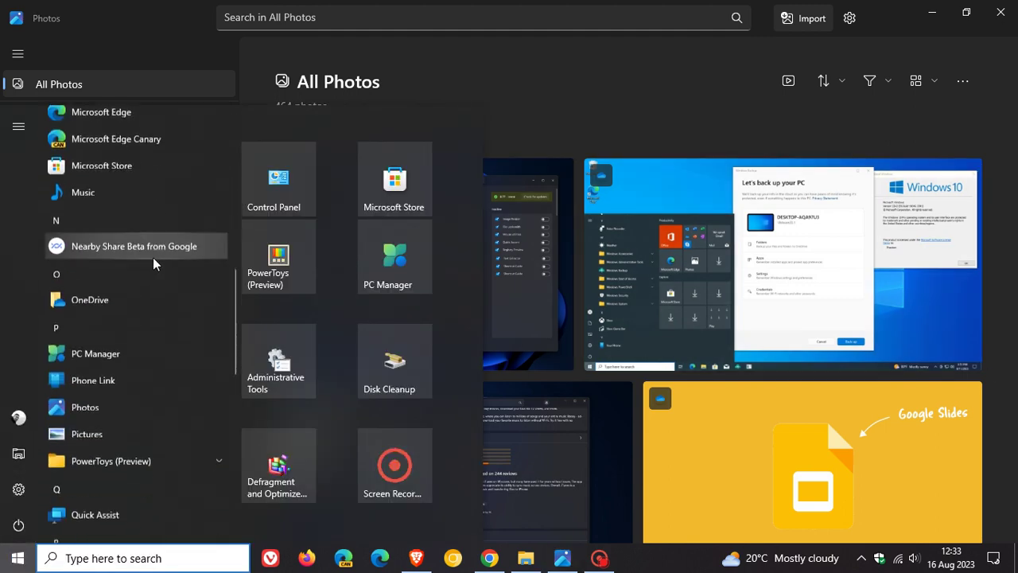
scroll(153, 258, down, 10)
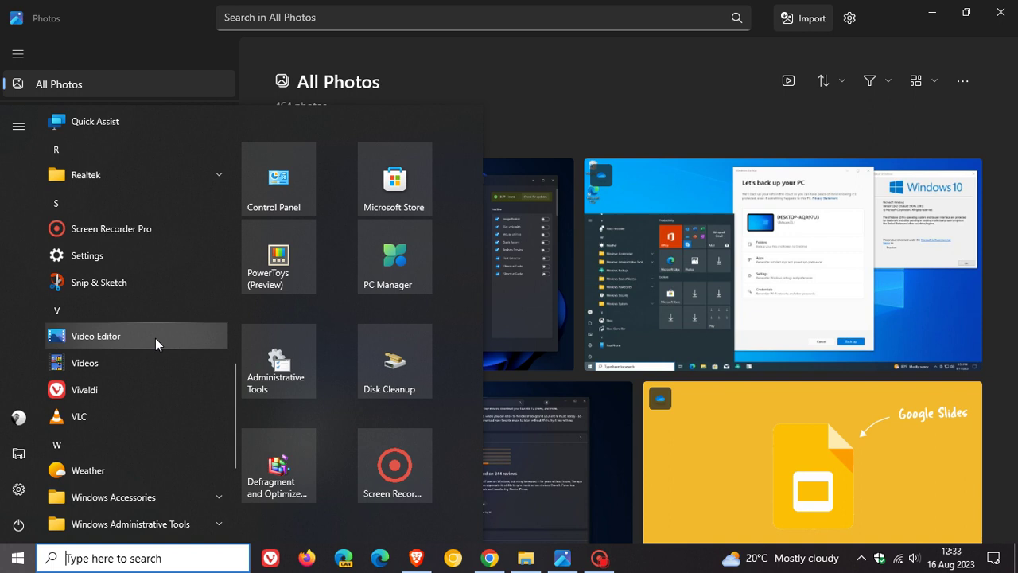
click(708, 93)
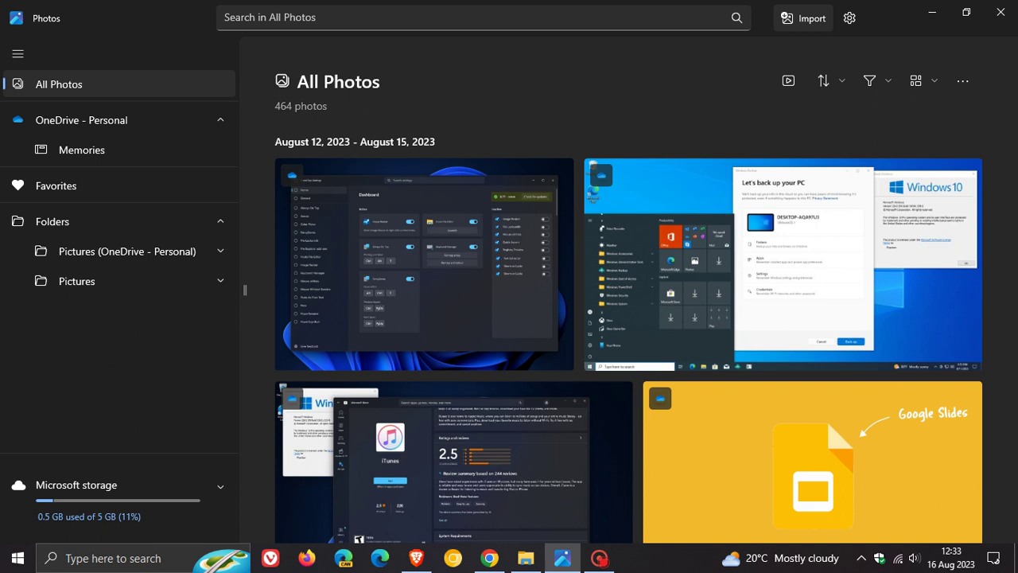
click(851, 18)
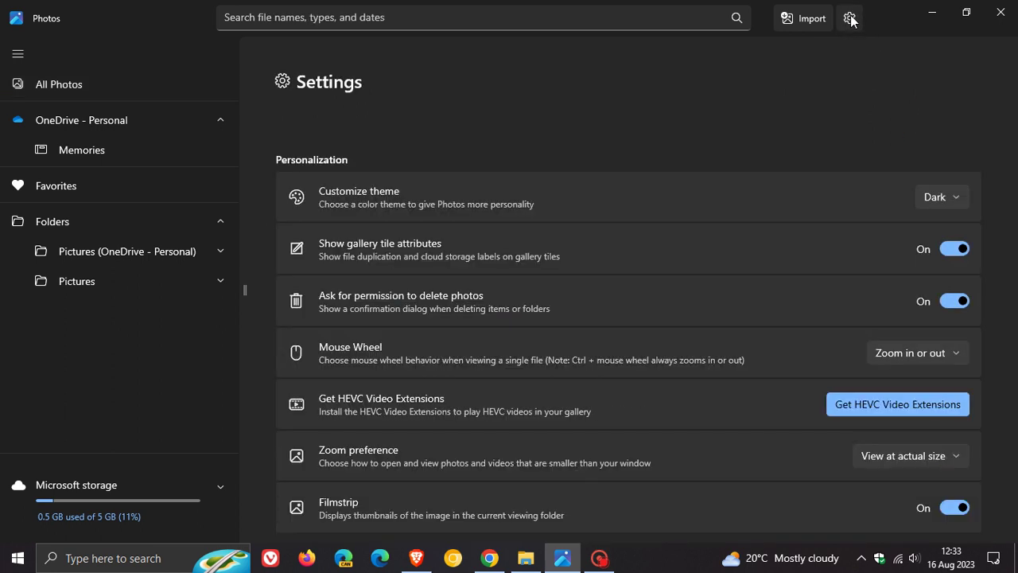
scroll(674, 209, down, 4)
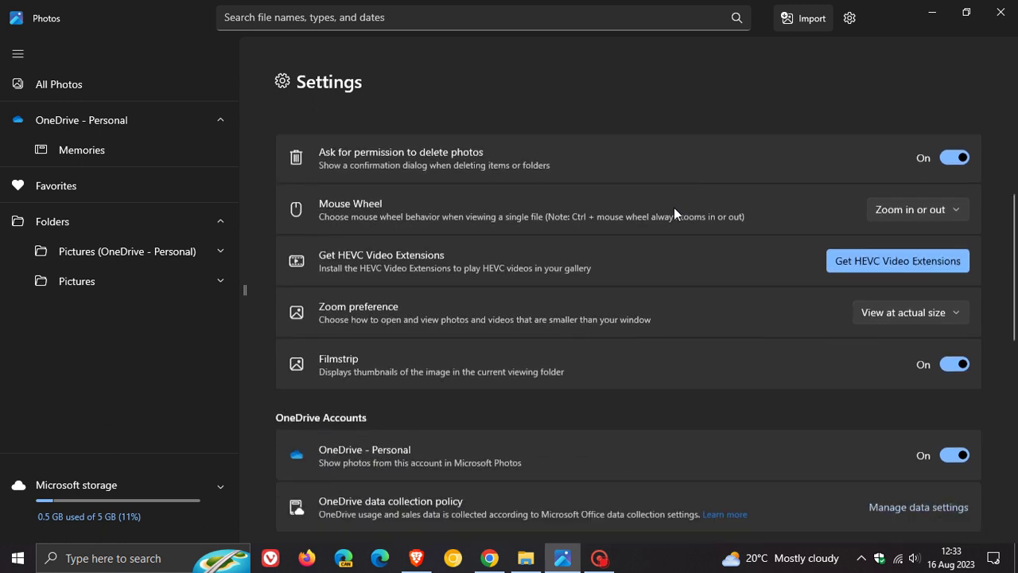
scroll(674, 207, down, 5)
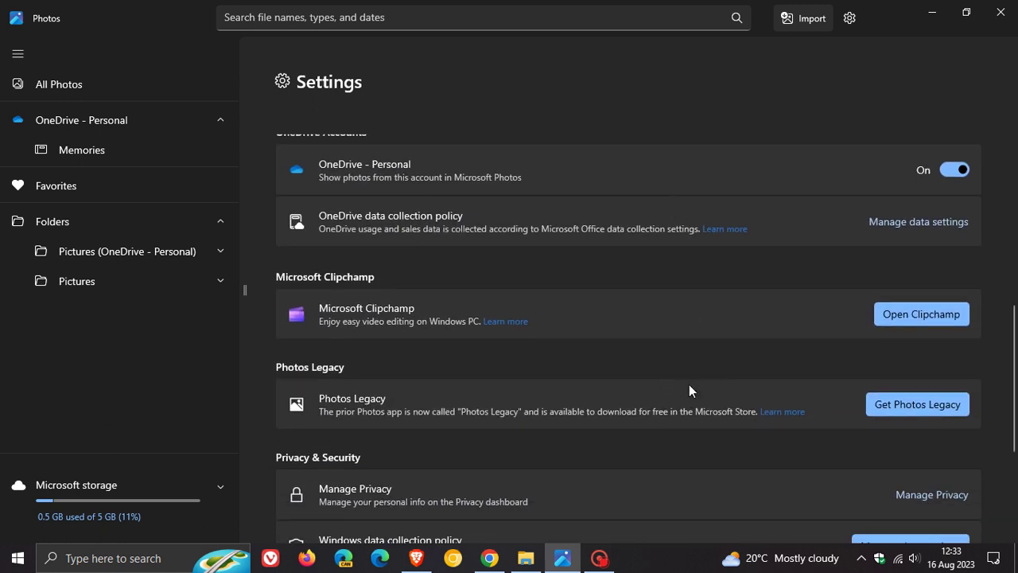
click(907, 404)
scroll(700, 246, down, 3)
scroll(700, 247, up, 2)
scroll(700, 247, up, 5)
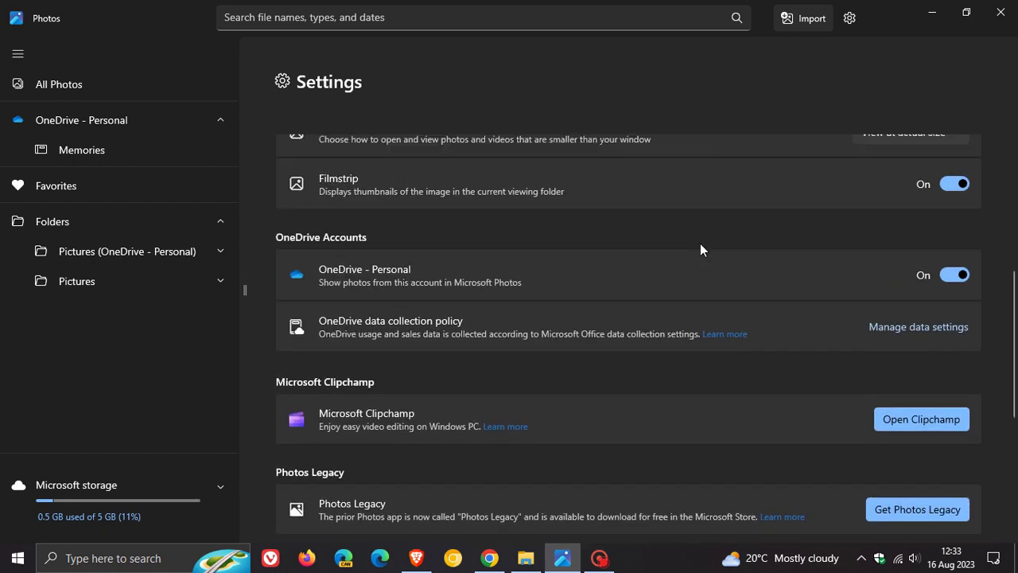
click(109, 84)
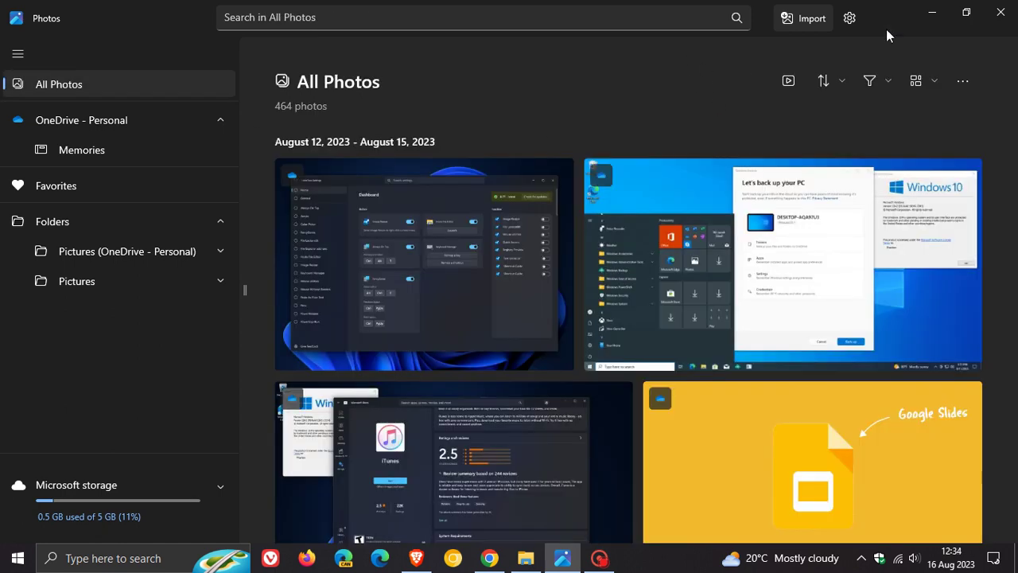
Step: Restore down the Photos window, then minimize it to the taskbar
click(966, 12)
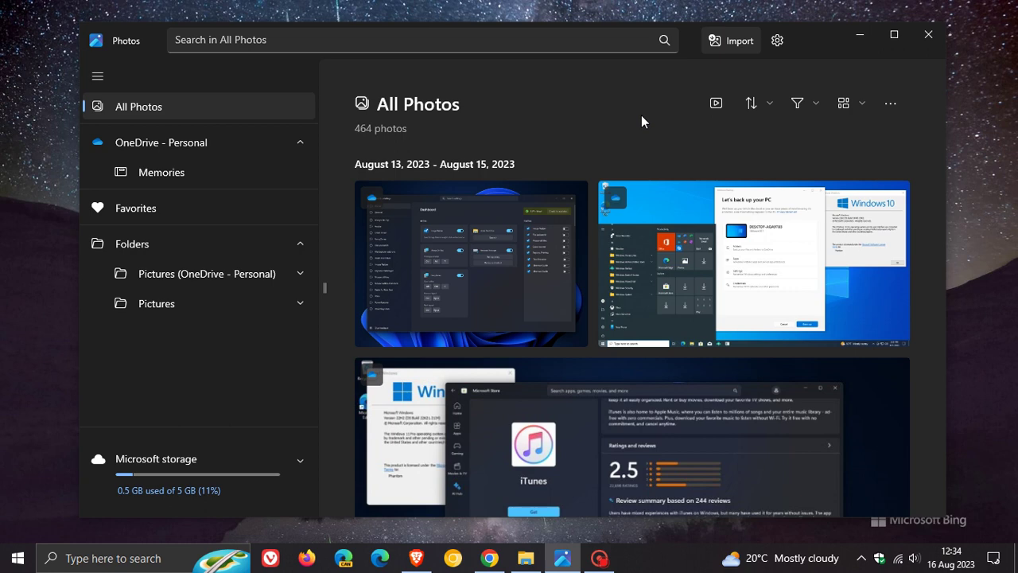
click(862, 39)
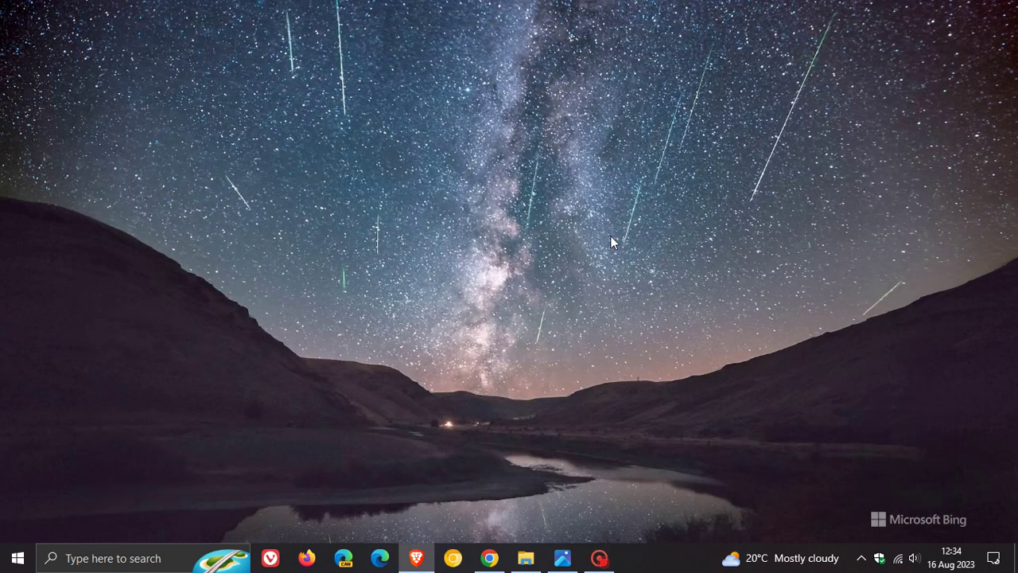